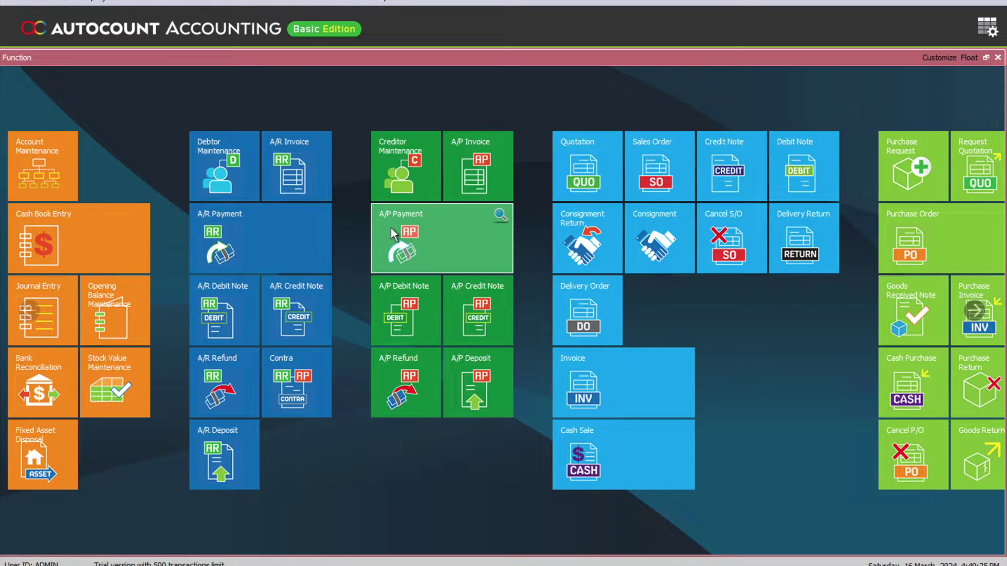
Review the 28/02/2024 invoice for debtor test, then return to the main menu.
{"action": "left_click", "coordinate": [612, 389]}
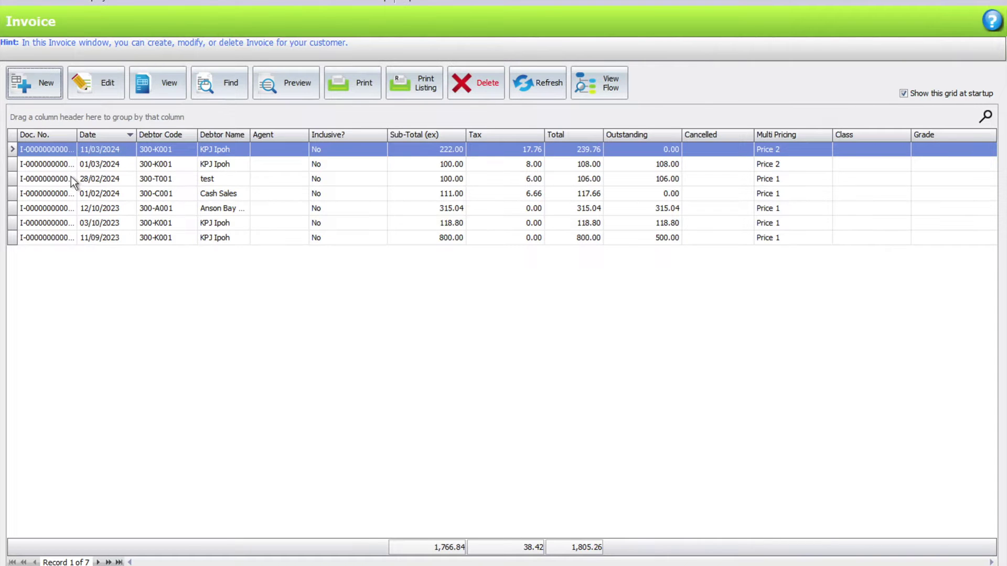
{"action": "left_click", "coordinate": [73, 181]}
{"action": "double_click", "coordinate": [71, 177]}
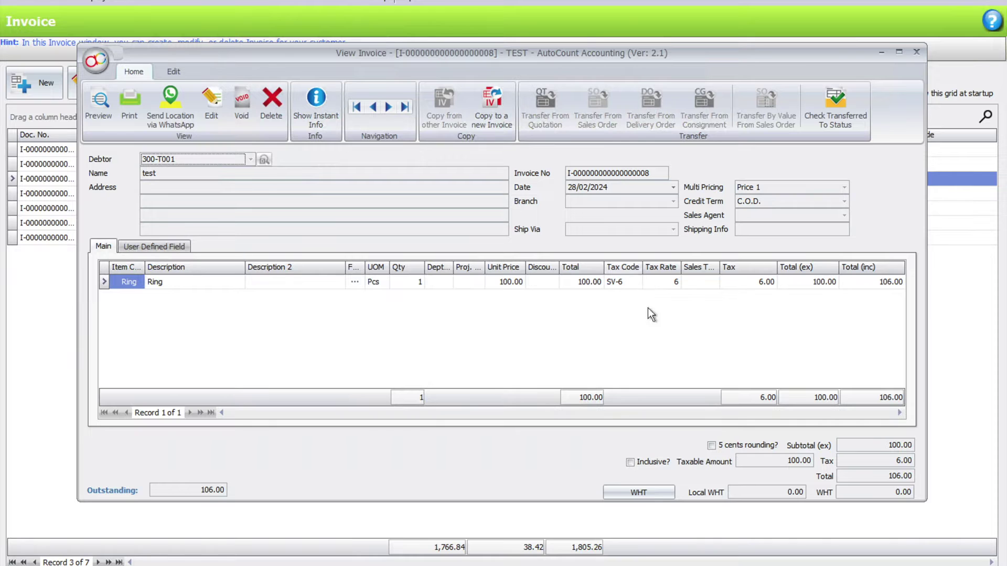
{"action": "left_click", "coordinate": [917, 52]}
{"action": "key", "text": "Escape"}
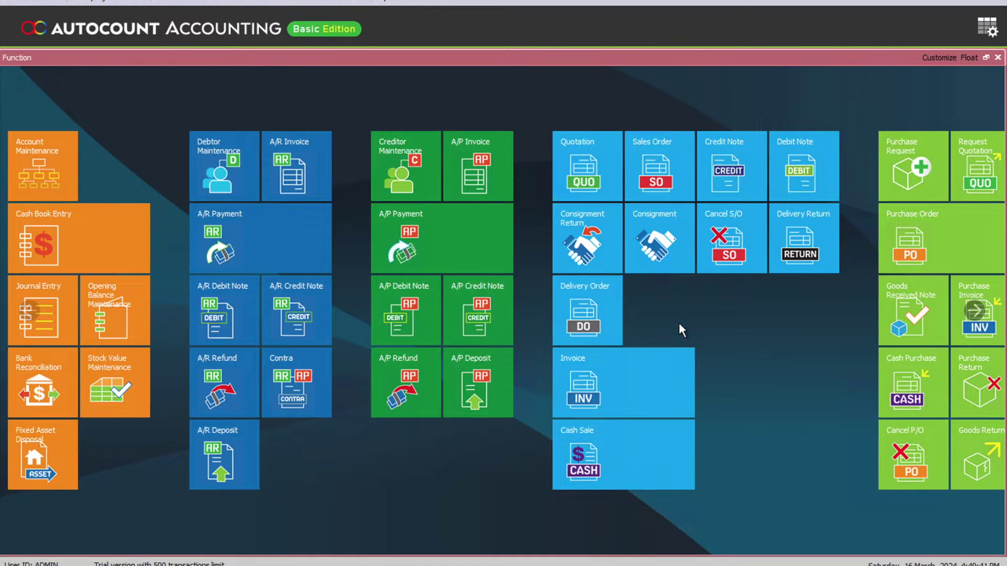
Start a new debit note for debtor test and set its date.
{"action": "left_click", "coordinate": [794, 165]}
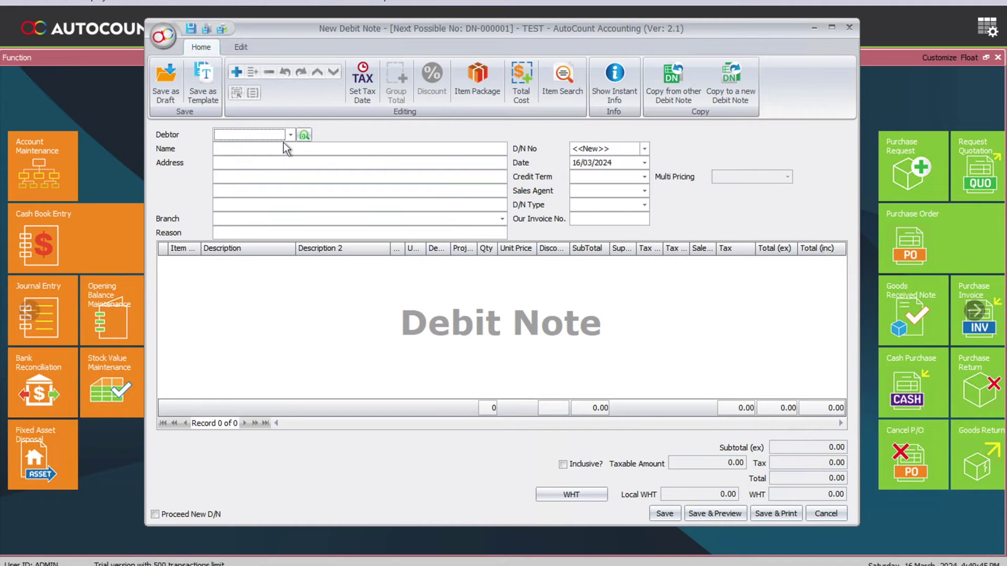
{"action": "left_click", "coordinate": [290, 134]}
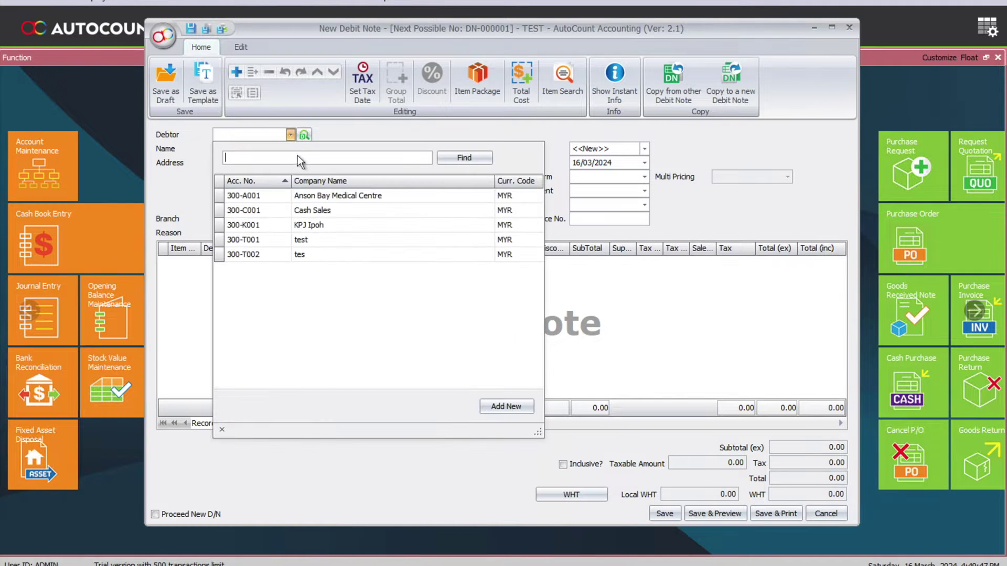
{"action": "left_click", "coordinate": [313, 240]}
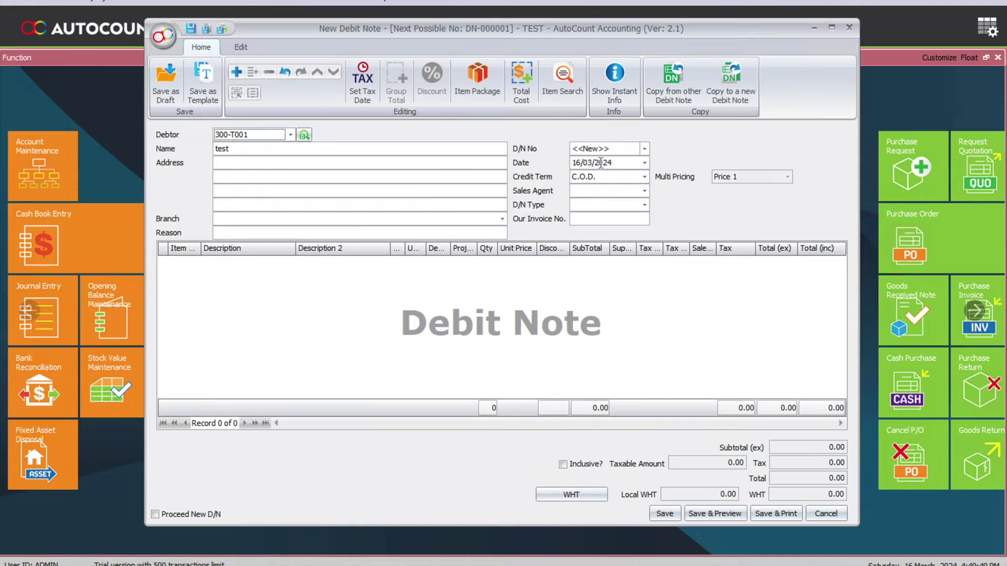
{"action": "left_click", "coordinate": [618, 166]}
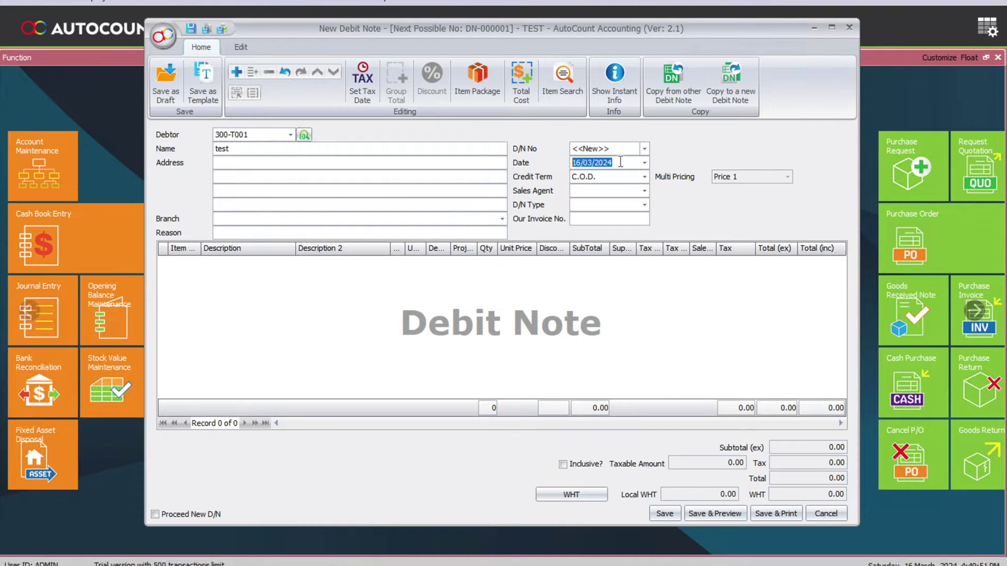
Add a Ring line at unit price 100 with the SV-8 tax code.
{"action": "left_click", "coordinate": [237, 73]}
{"action": "left_click", "coordinate": [195, 263]}
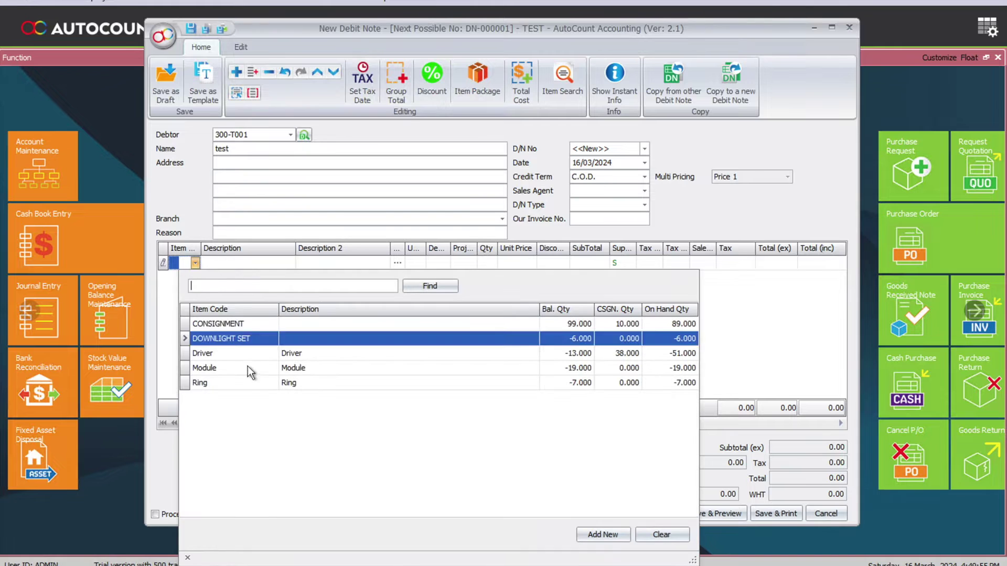
{"action": "left_click", "coordinate": [246, 384]}
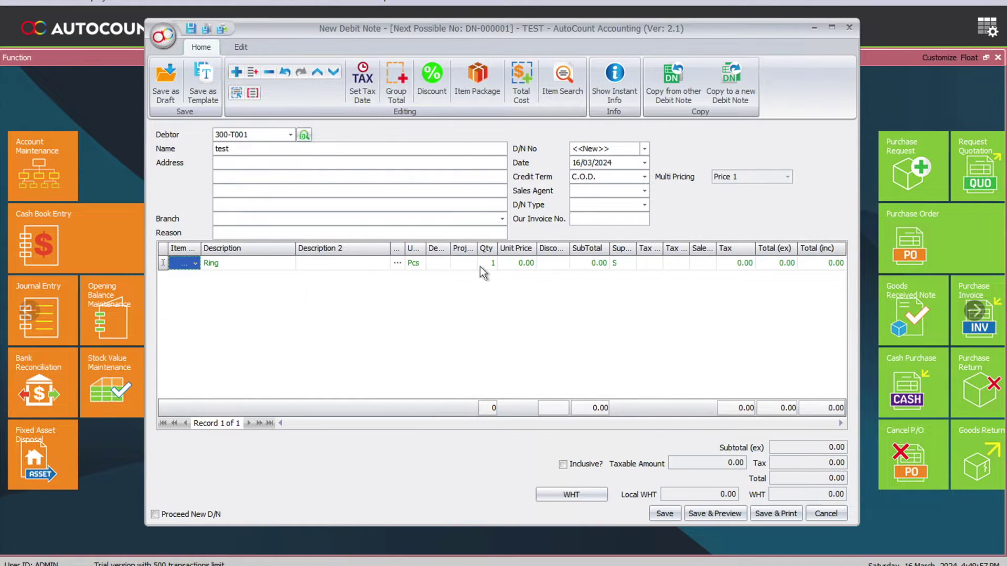
{"action": "left_click", "coordinate": [512, 266]}
{"action": "type", "text": "100"}
{"action": "key", "text": "Tab"}
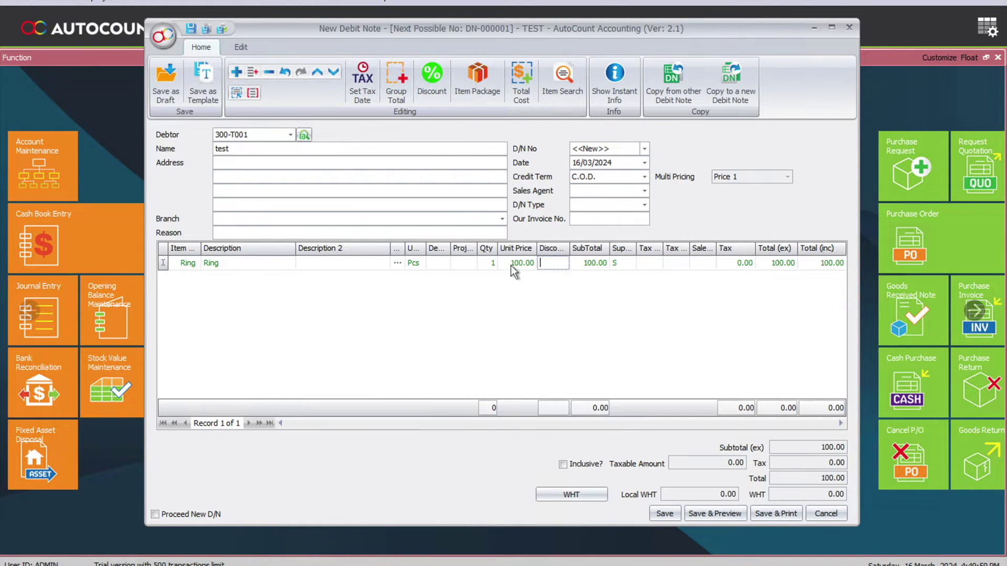
{"action": "left_click", "coordinate": [655, 262]}
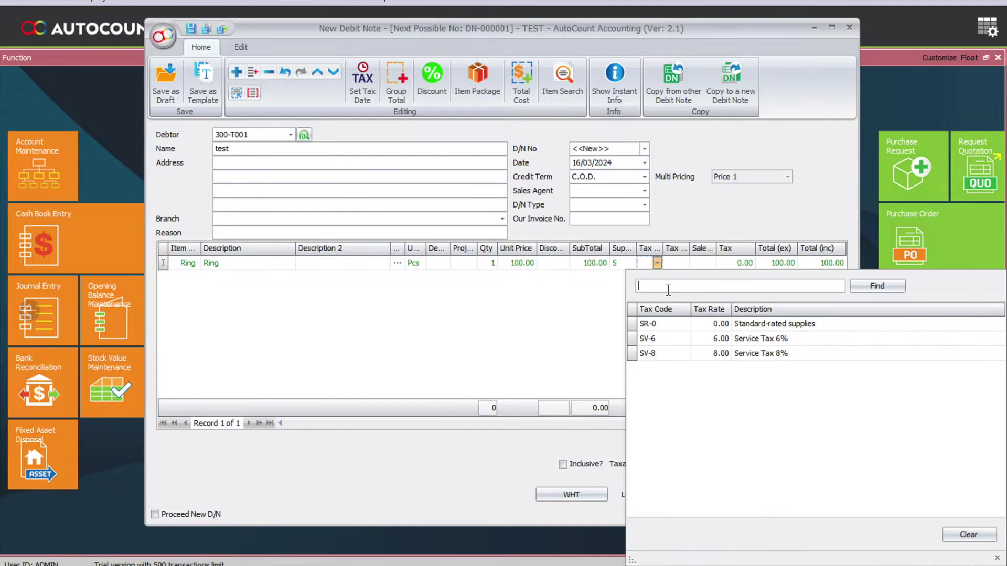
{"action": "left_click", "coordinate": [659, 358]}
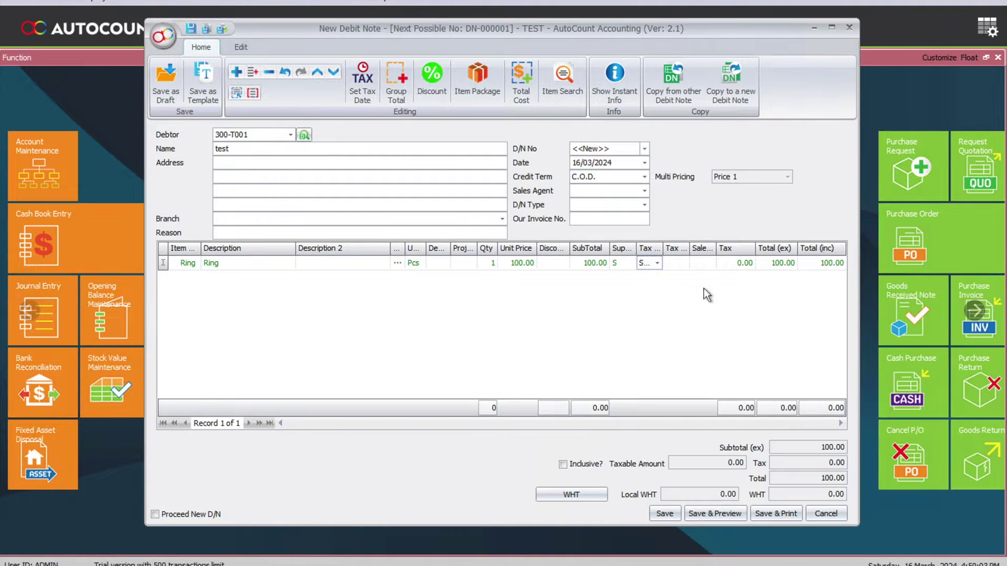
Add a second Ring line with quantity -1, unit price 100 and SV-6 tax.
{"action": "left_click", "coordinate": [231, 77]}
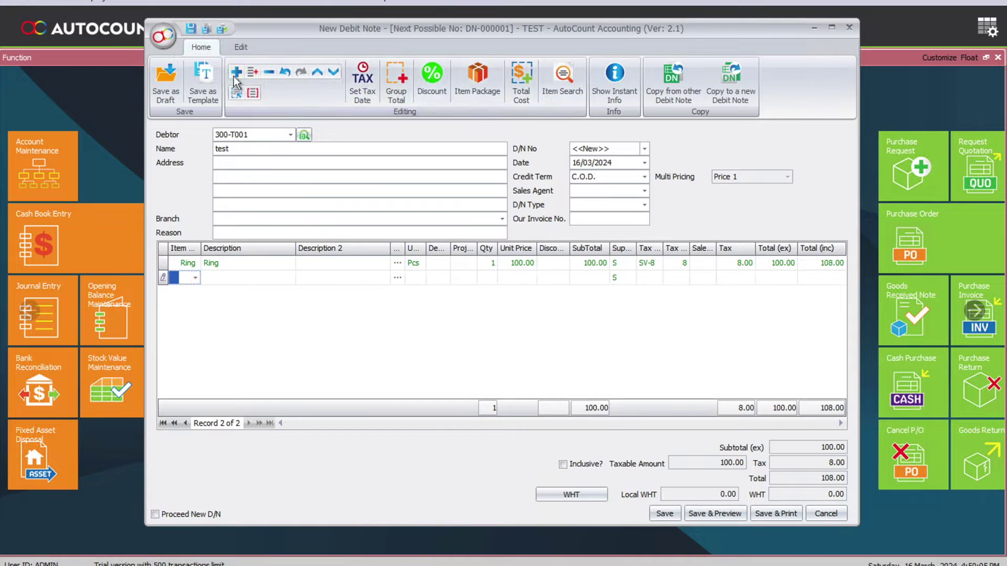
{"action": "left_click", "coordinate": [195, 279]}
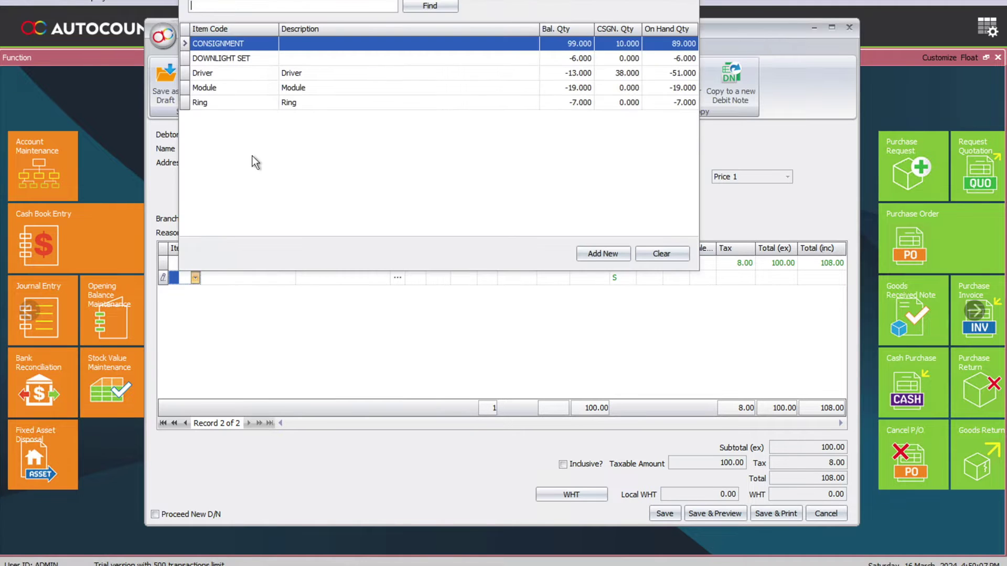
{"action": "left_click", "coordinate": [275, 107]}
{"action": "left_click", "coordinate": [490, 278]}
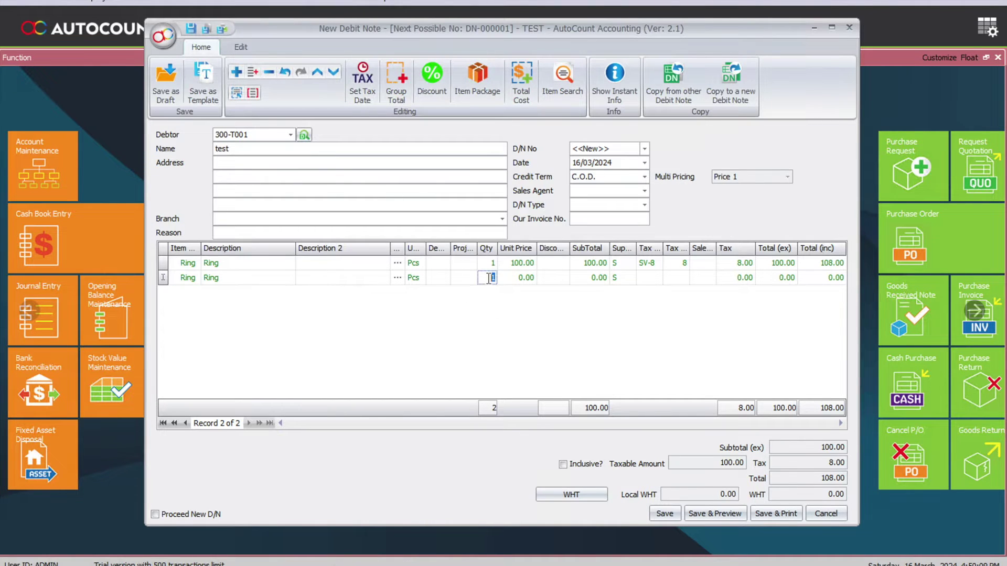
{"action": "type", "text": "-1"}
{"action": "key", "text": "Tab"}
{"action": "type", "text": "100"}
{"action": "key", "text": "Tab"}
{"action": "left_click", "coordinate": [655, 278]}
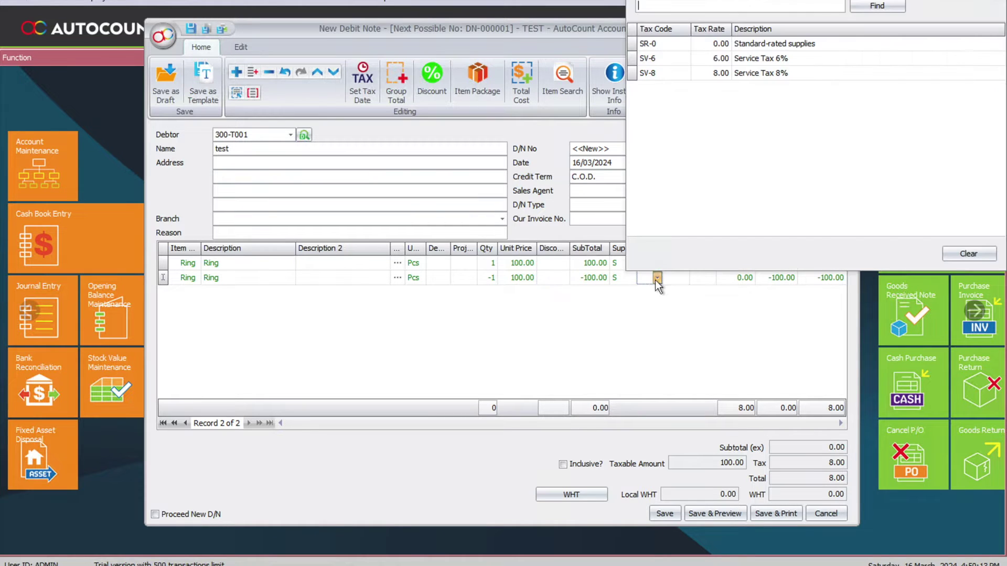
{"action": "double_click", "coordinate": [663, 73]}
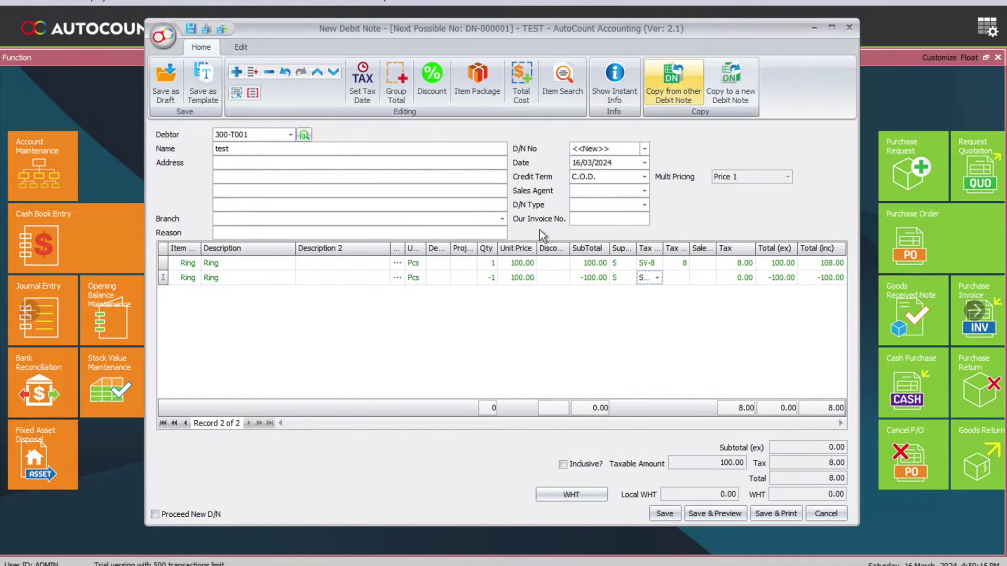
Enter reason 'Additional 2% Service Tax' and our invoice reference, then save and confirm.
{"action": "left_click", "coordinate": [270, 235]}
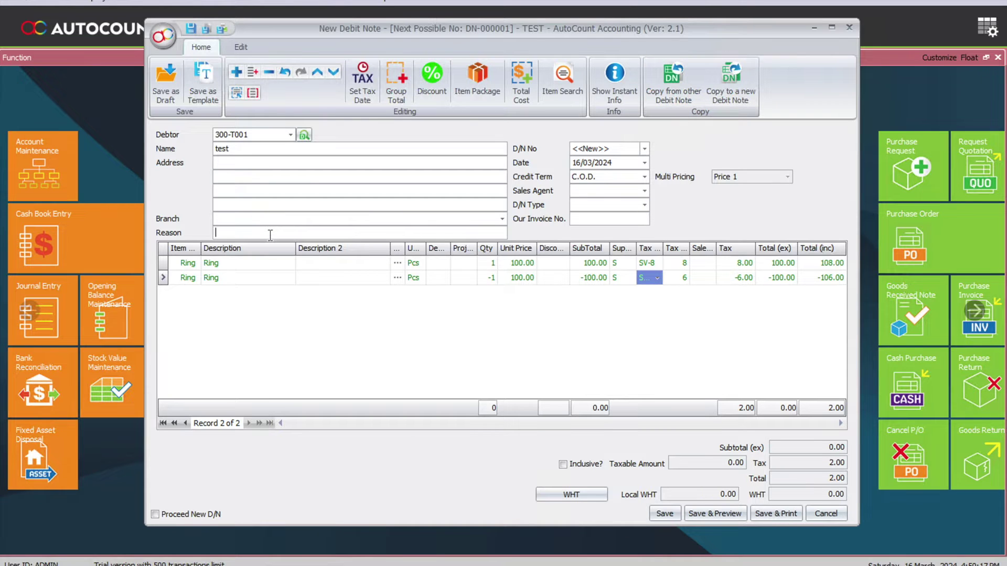
{"action": "type", "text": "Additional 2% Service Tax"}
{"action": "left_click", "coordinate": [606, 220]}
{"action": "type", "text": "1231234"}
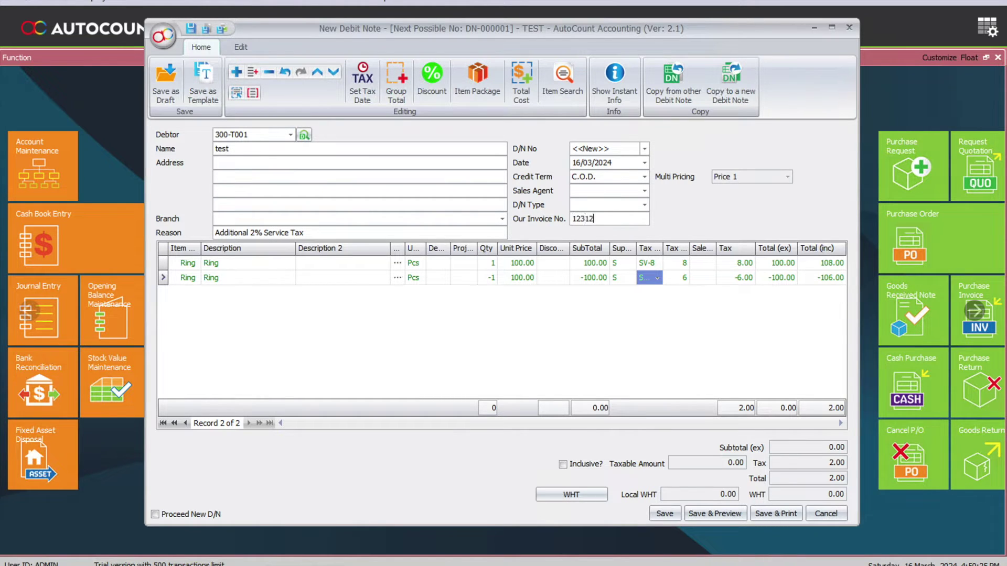
{"action": "left_click", "coordinate": [662, 514]}
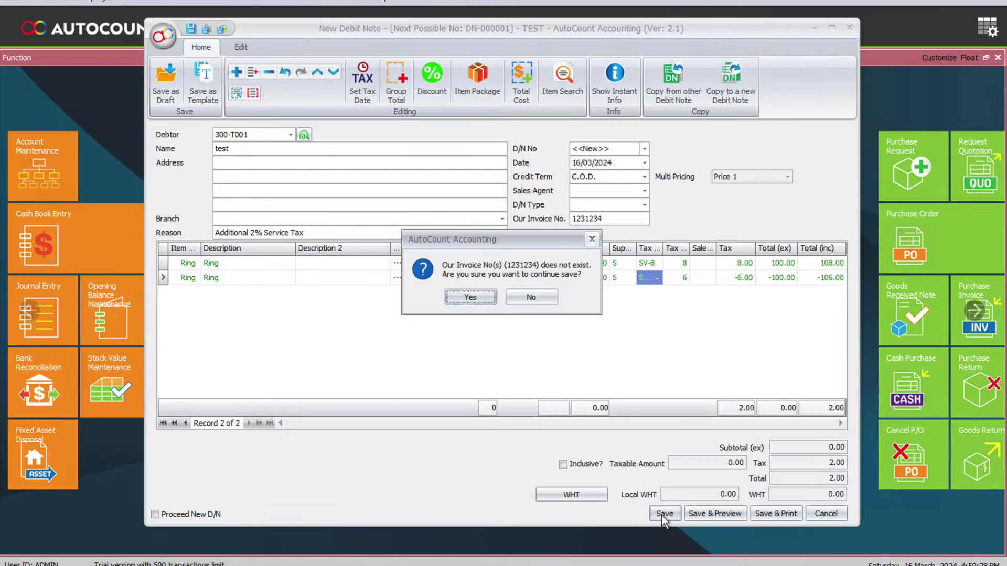
{"action": "left_click", "coordinate": [464, 297]}
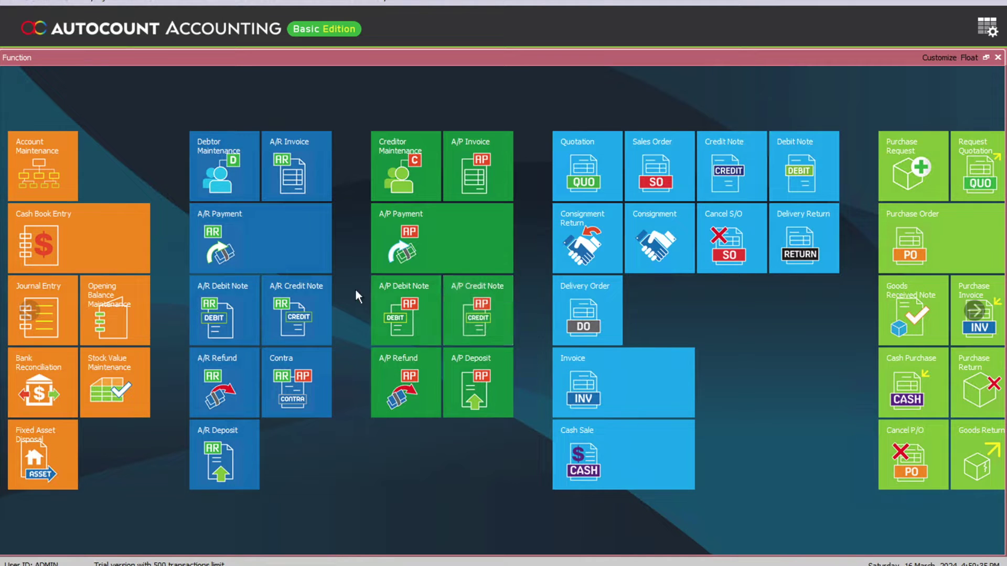
Open a receive payment for debtor 300-T001 and check the 106.00 invoice and 2.00 debit note outstanding.
{"action": "left_click", "coordinate": [295, 246]}
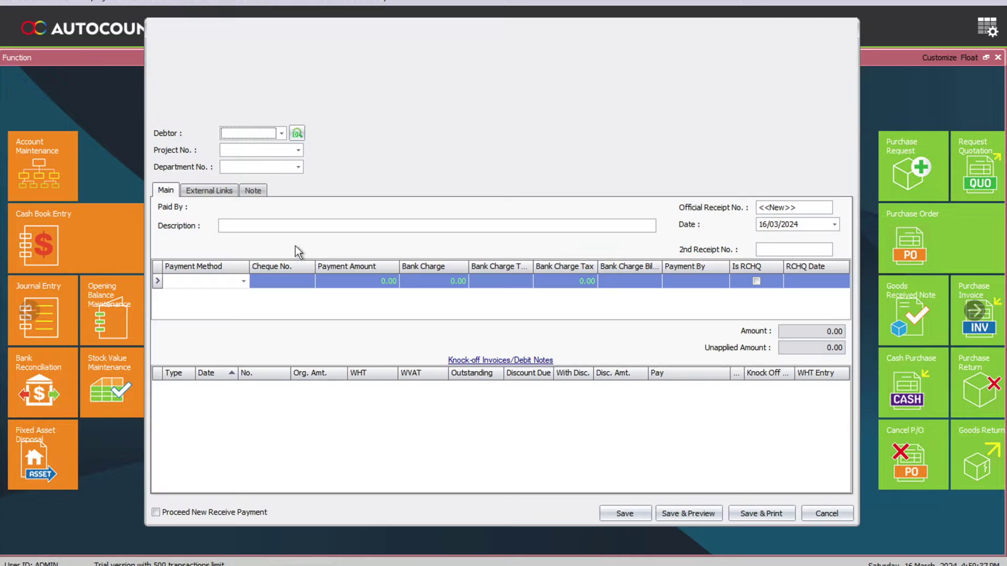
{"action": "left_click", "coordinate": [281, 135]}
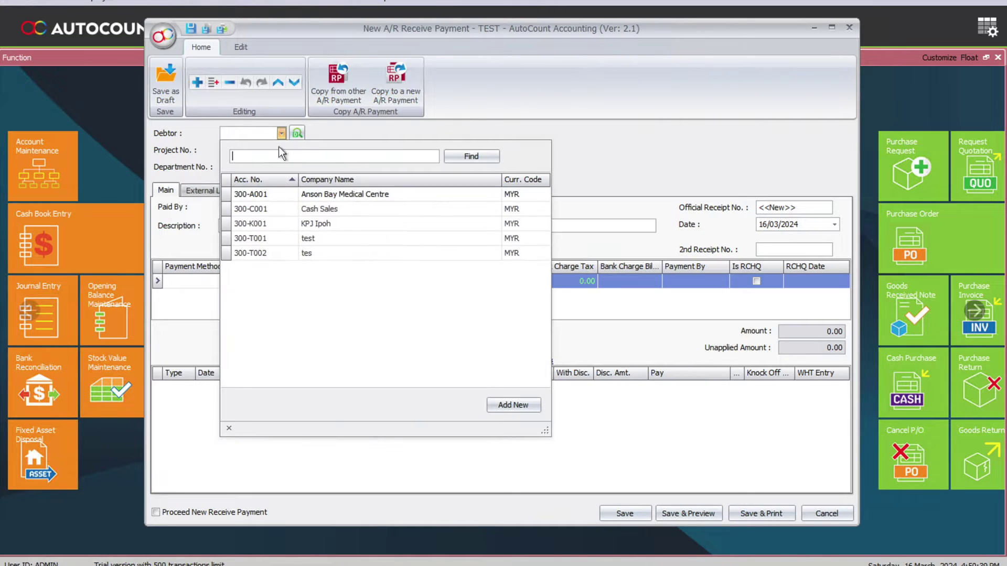
{"action": "left_click", "coordinate": [321, 241]}
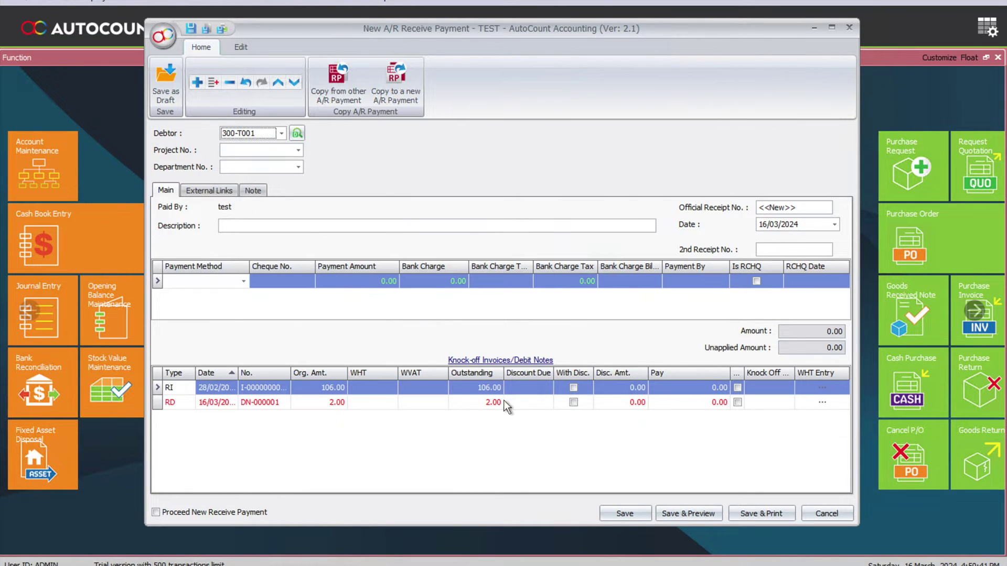
{"action": "left_click", "coordinate": [471, 391]}
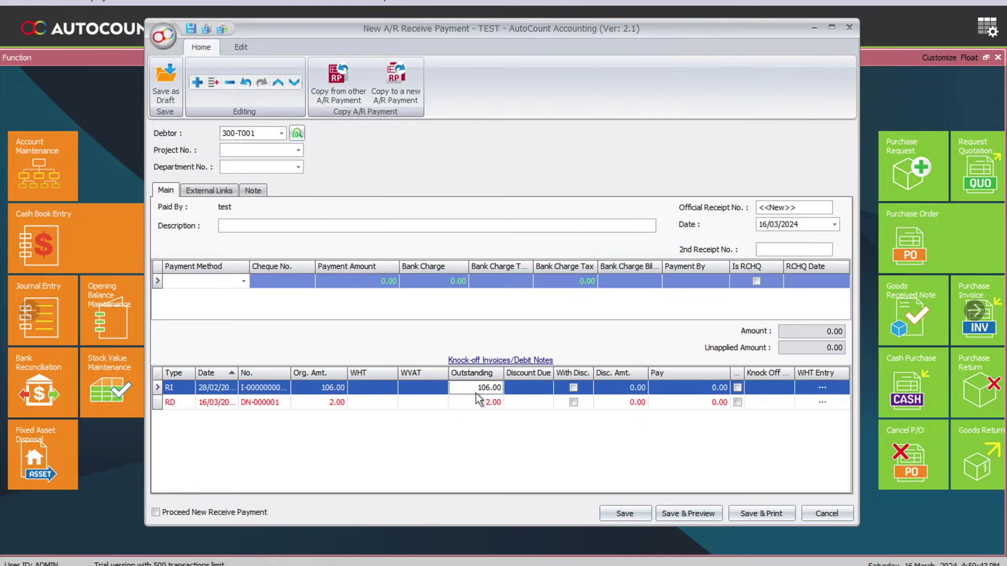
{"action": "left_click", "coordinate": [476, 401]}
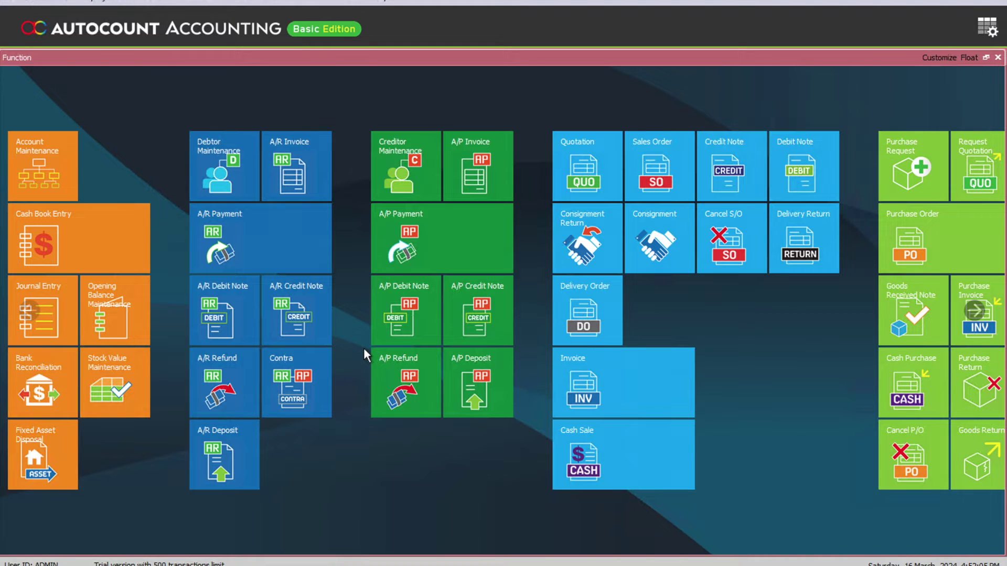
Create a credit note for 300-T001 from the 106.00 invoice with reason 'Changing from 6% to 8%' and save.
{"action": "left_click", "coordinate": [744, 165]}
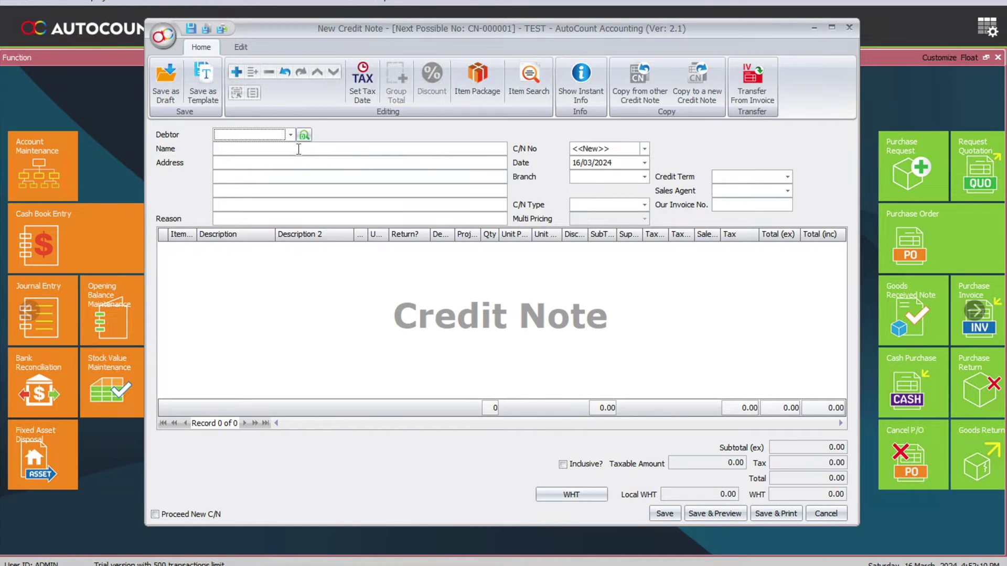
{"action": "left_click", "coordinate": [291, 136]}
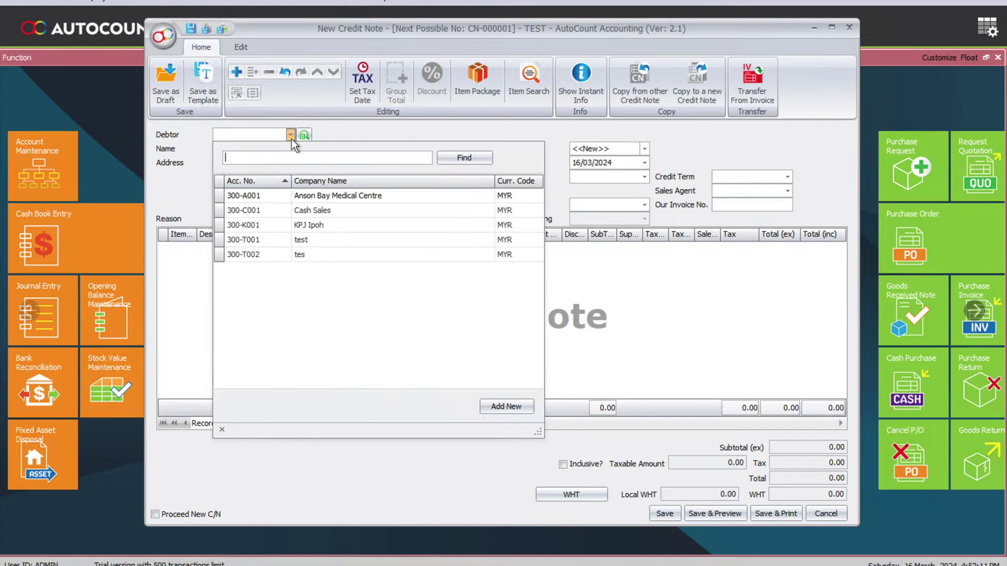
{"action": "left_click", "coordinate": [296, 252]}
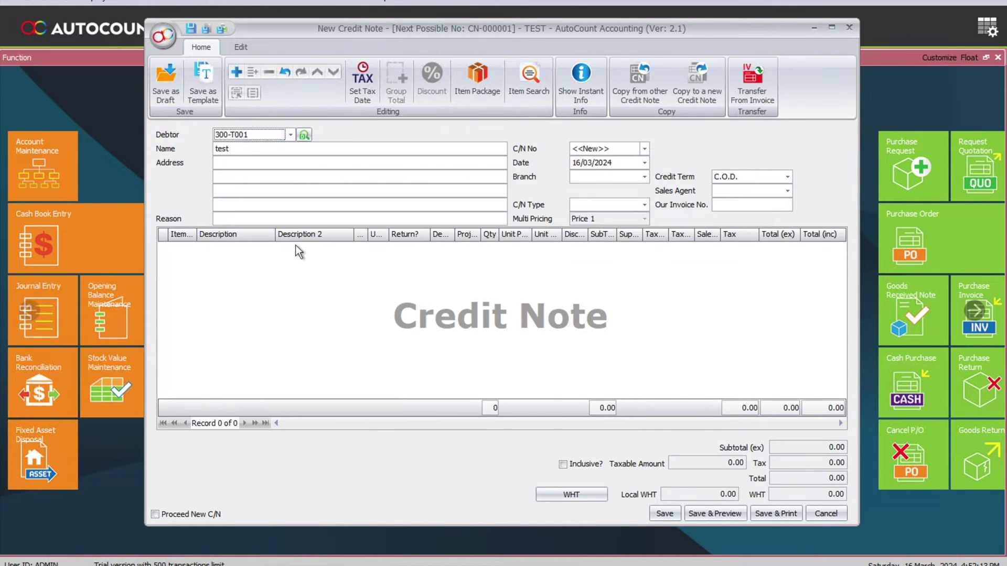
{"action": "left_click", "coordinate": [745, 85]}
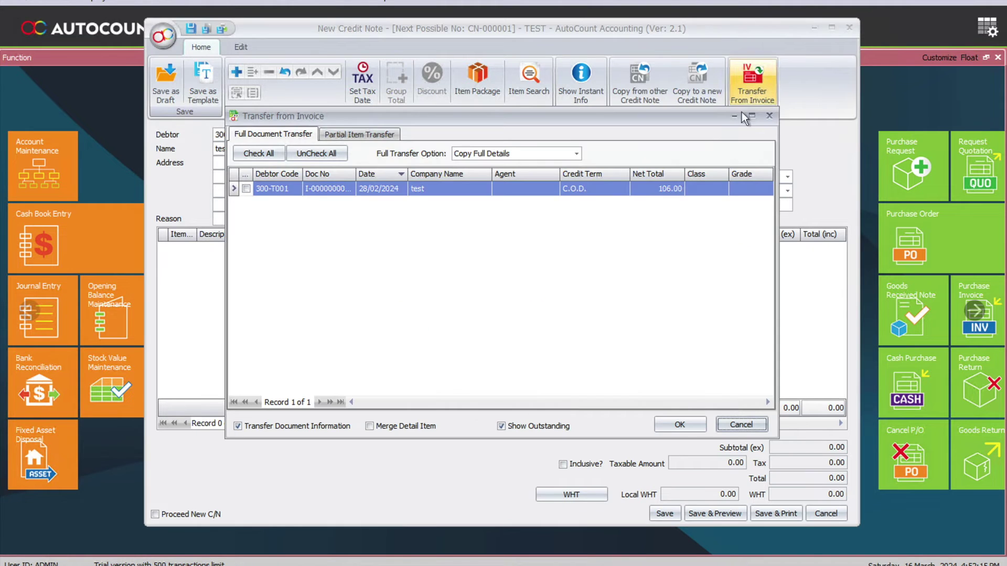
{"action": "left_click", "coordinate": [246, 188]}
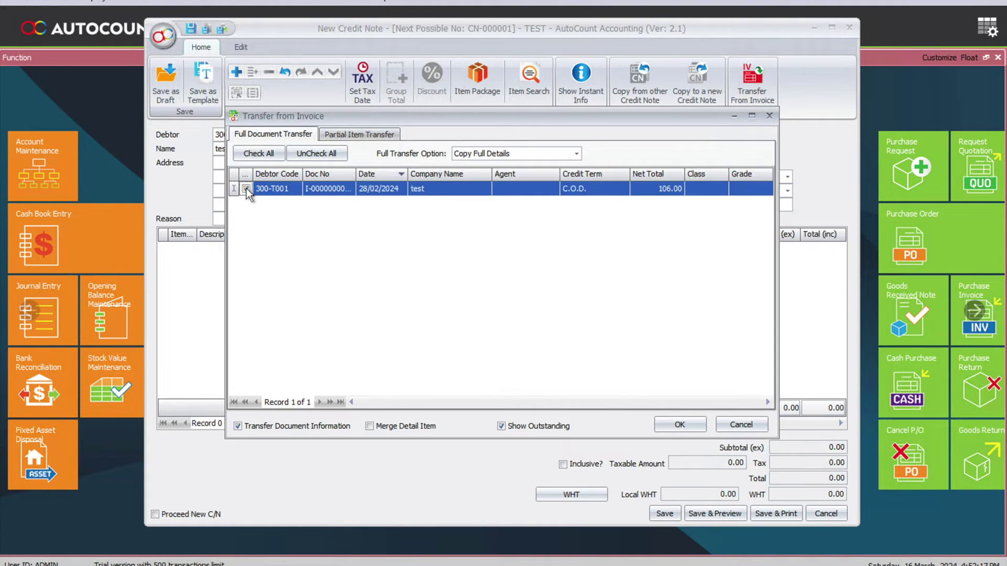
{"action": "left_click", "coordinate": [677, 421]}
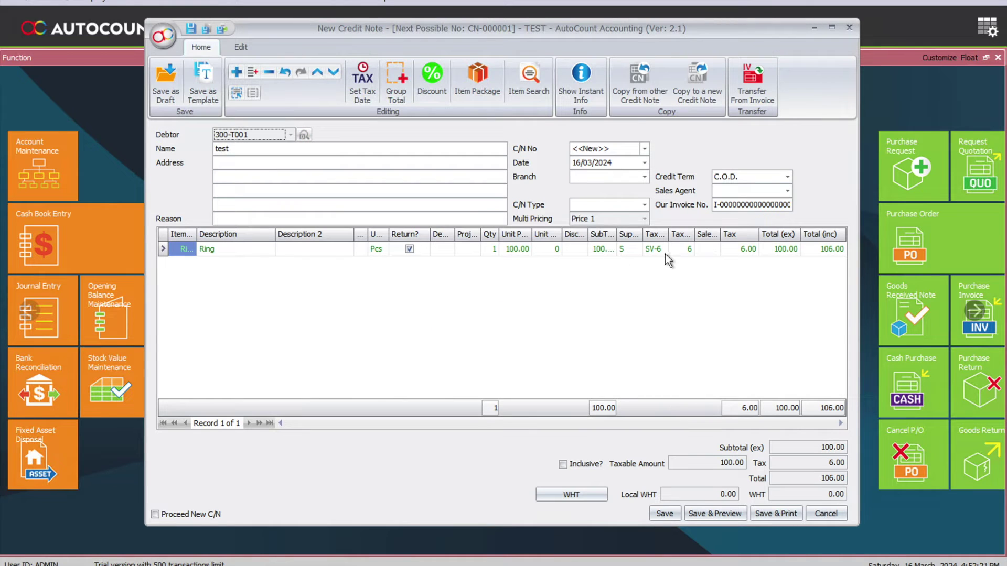
{"action": "left_click", "coordinate": [399, 221]}
{"action": "type", "text": "Changing from 6% to 8"}
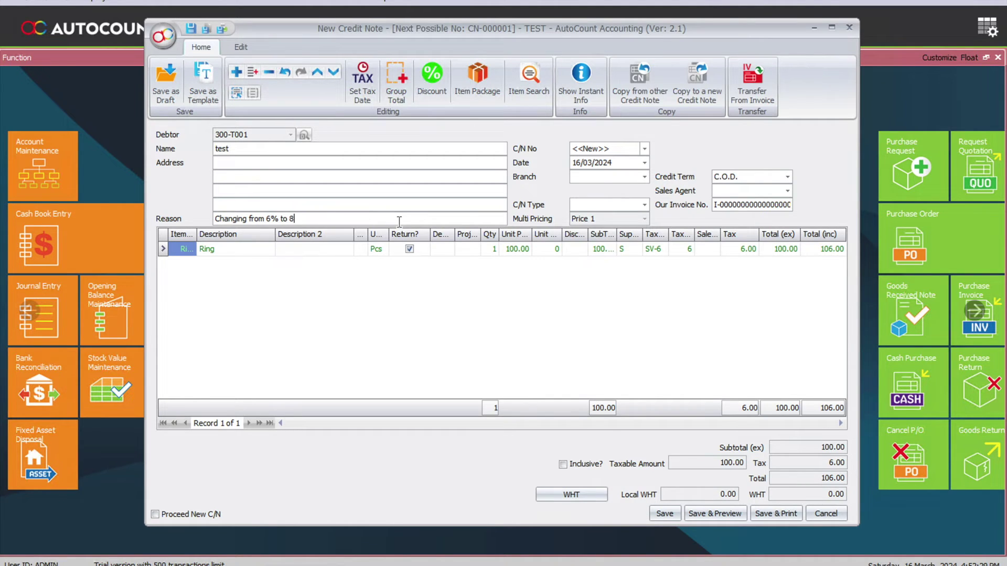
{"action": "type", "text": "%"}
{"action": "left_click", "coordinate": [664, 514]}
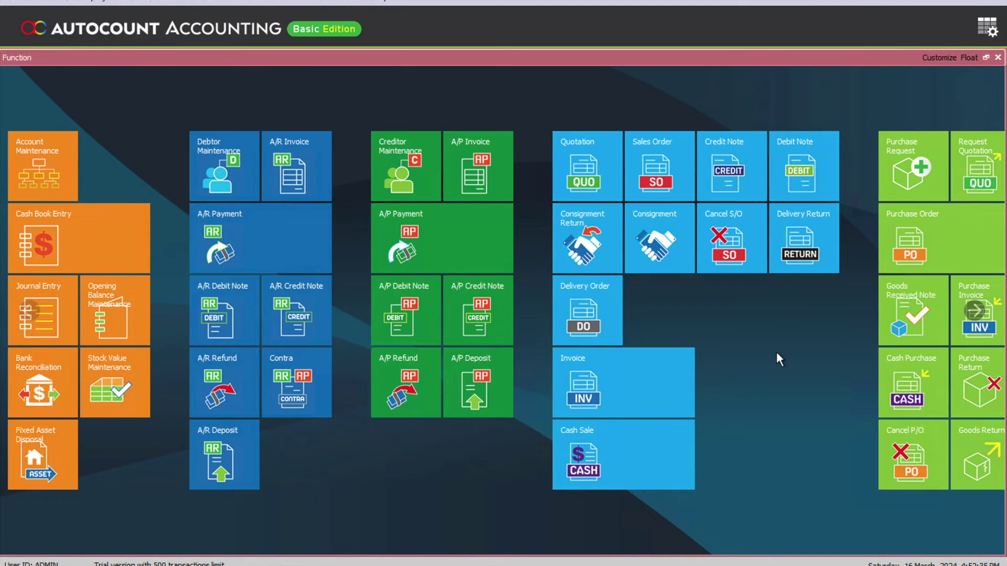
Start a new invoice for debtor 300-T001 and add a Ring item line.
{"action": "left_click", "coordinate": [634, 386]}
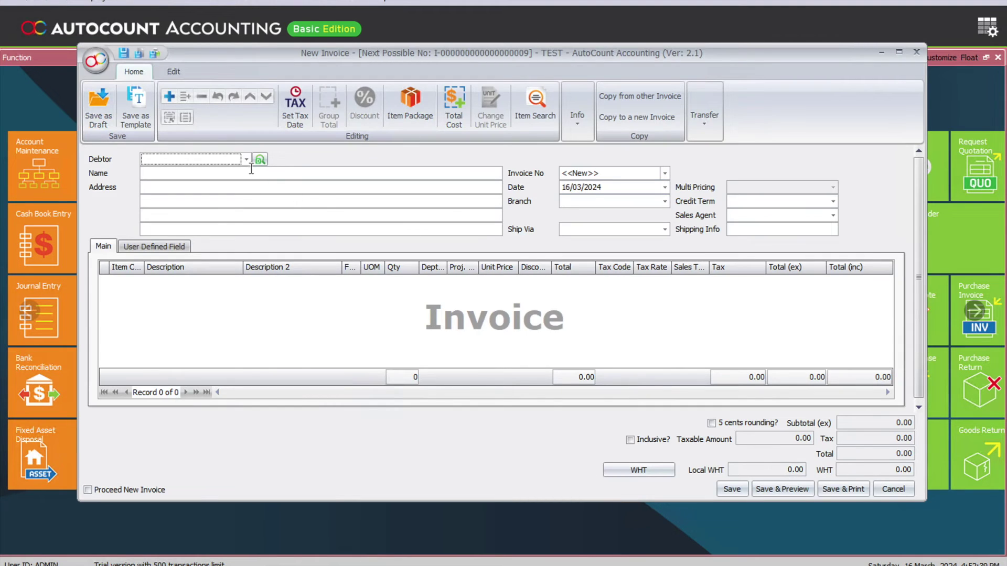
{"action": "left_click", "coordinate": [247, 160]}
{"action": "type", "text": "tes"}
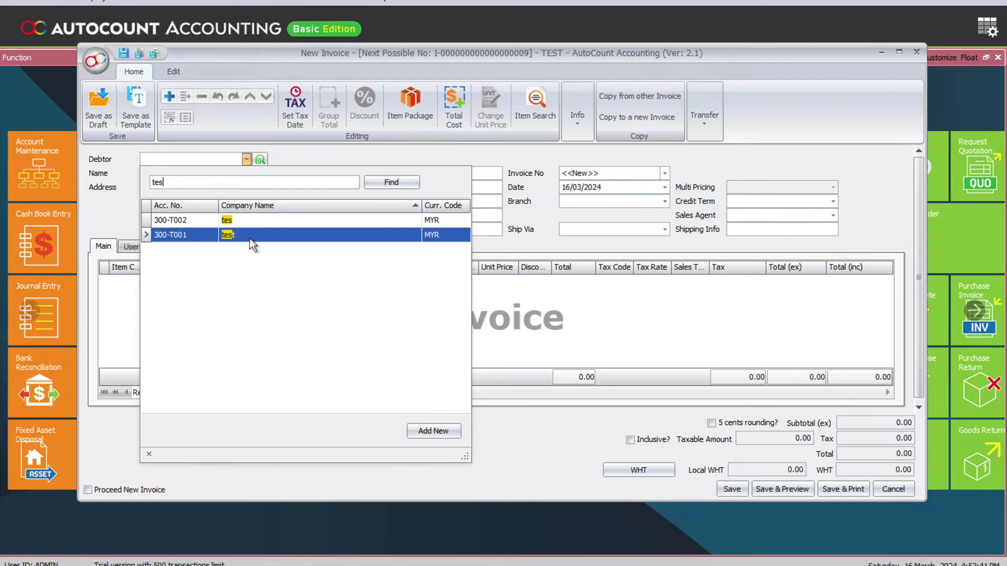
{"action": "double_click", "coordinate": [250, 238]}
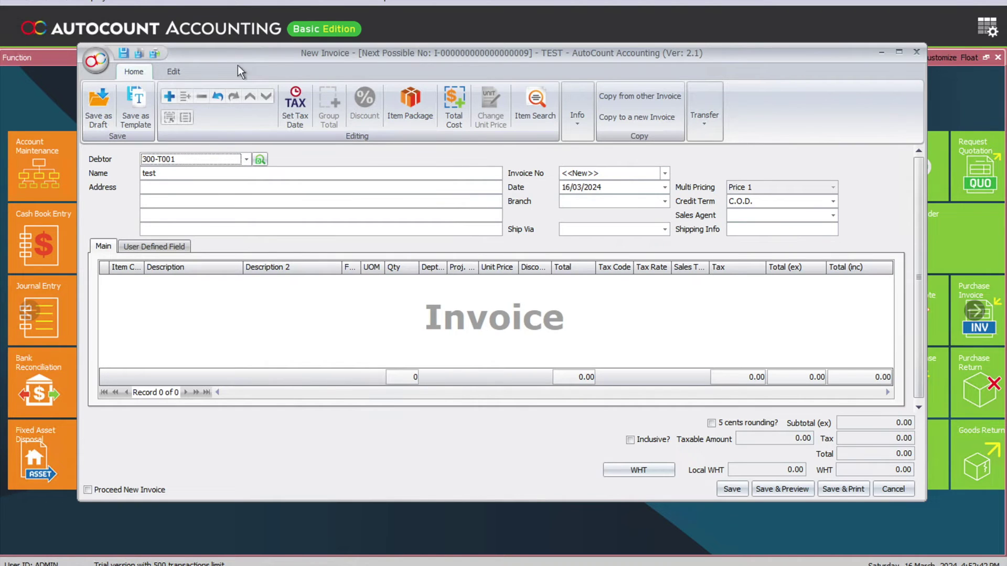
{"action": "left_click", "coordinate": [170, 99]}
{"action": "left_click", "coordinate": [139, 282]}
{"action": "type", "text": "ring"}
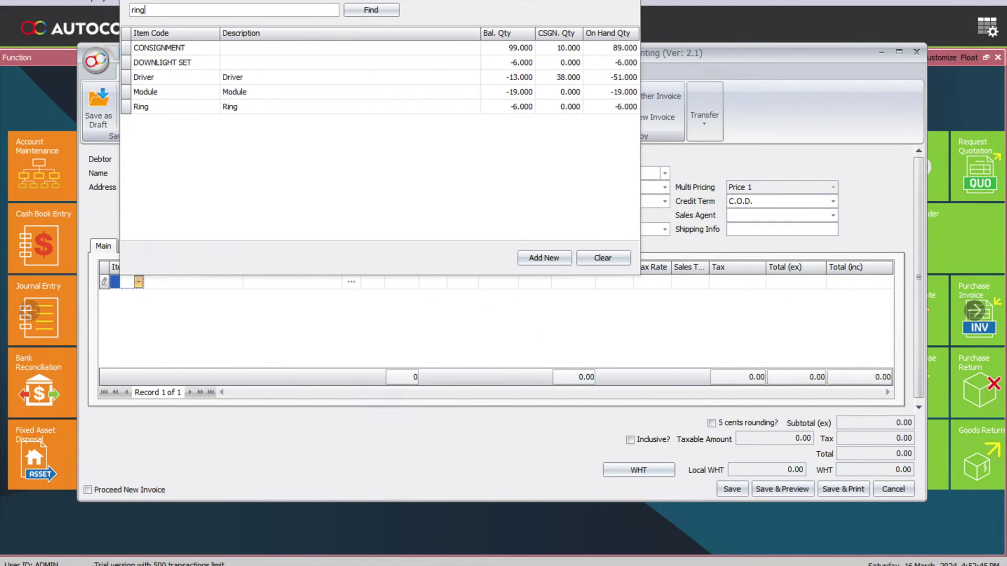
{"action": "double_click", "coordinate": [278, 48]}
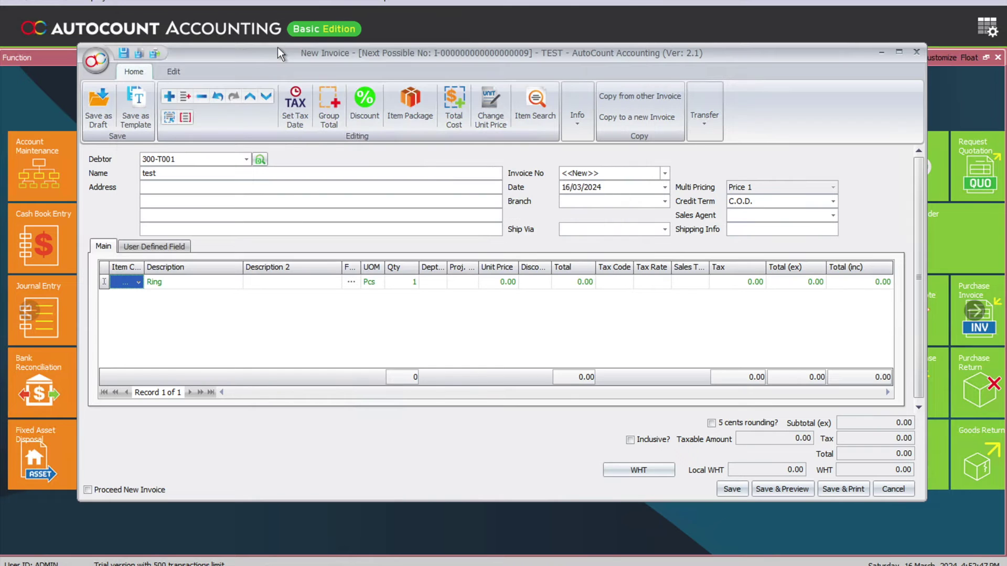
Price the Ring line at 100 with SV-8 tax and save the 108.00 invoice.
{"action": "left_click", "coordinate": [499, 283]}
{"action": "type", "text": "100"}
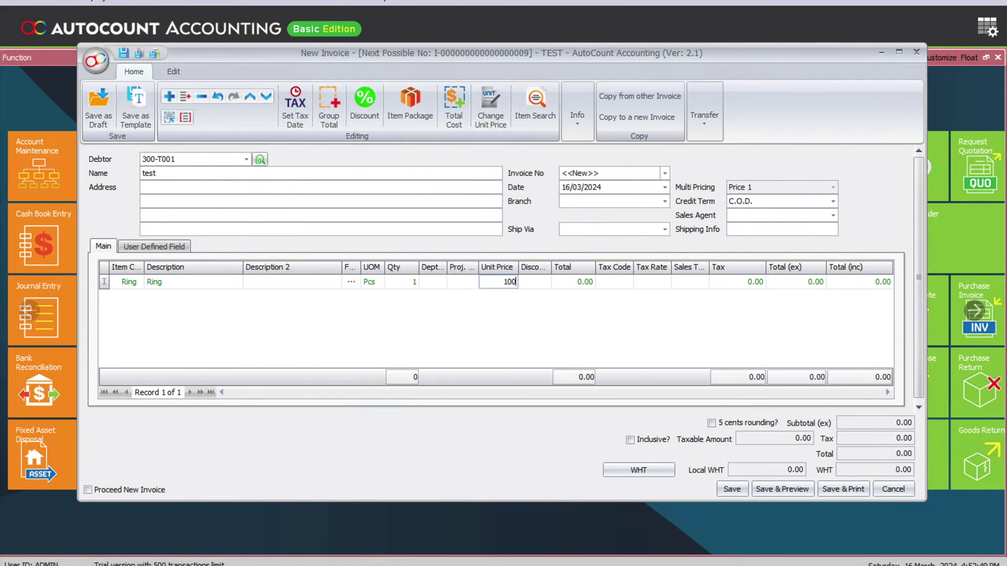
{"action": "key", "text": "Tab"}
{"action": "left_click", "coordinate": [631, 284]}
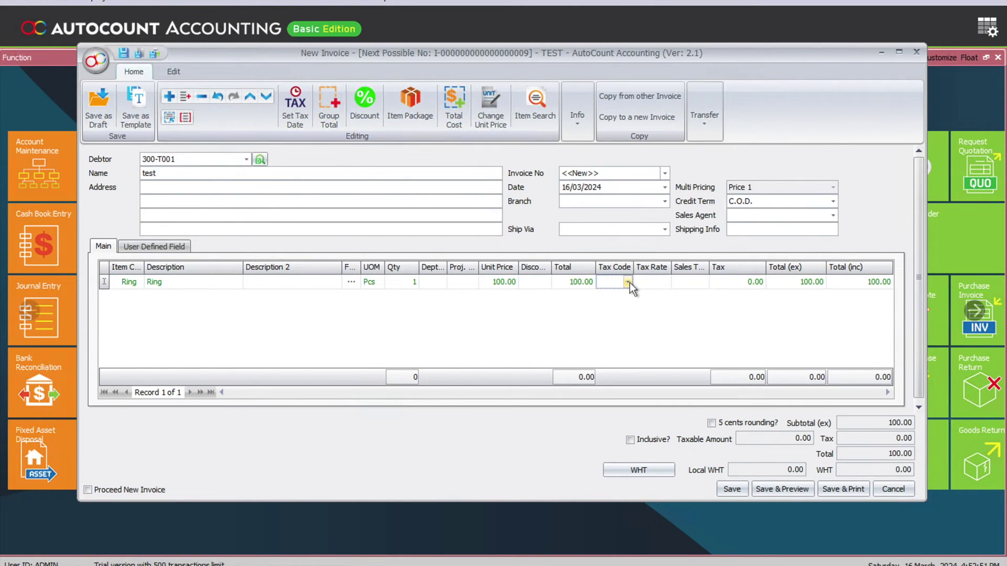
{"action": "left_click", "coordinate": [628, 282]}
{"action": "left_click", "coordinate": [656, 81]}
{"action": "left_click", "coordinate": [730, 488]}
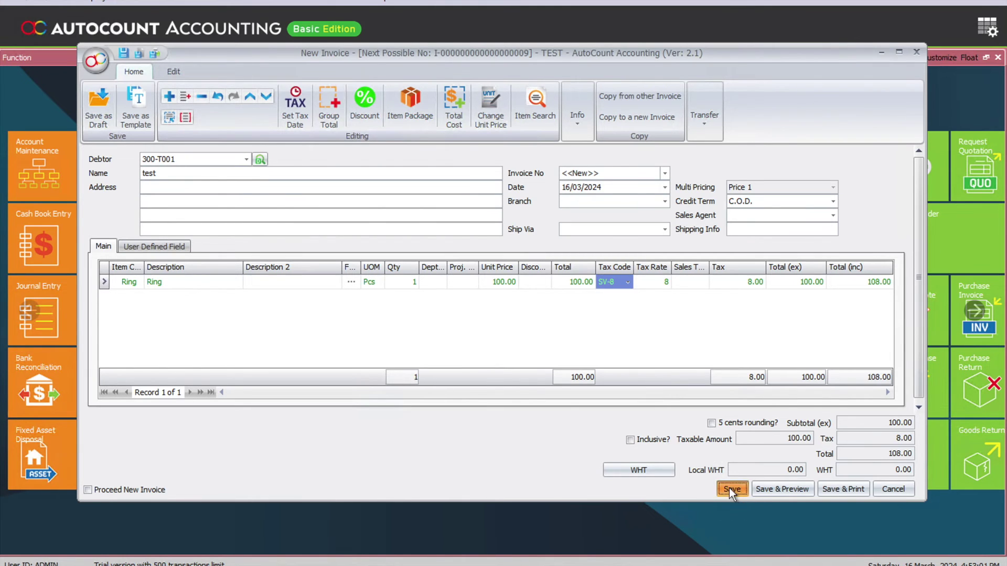
{"action": "left_click", "coordinate": [469, 385]}
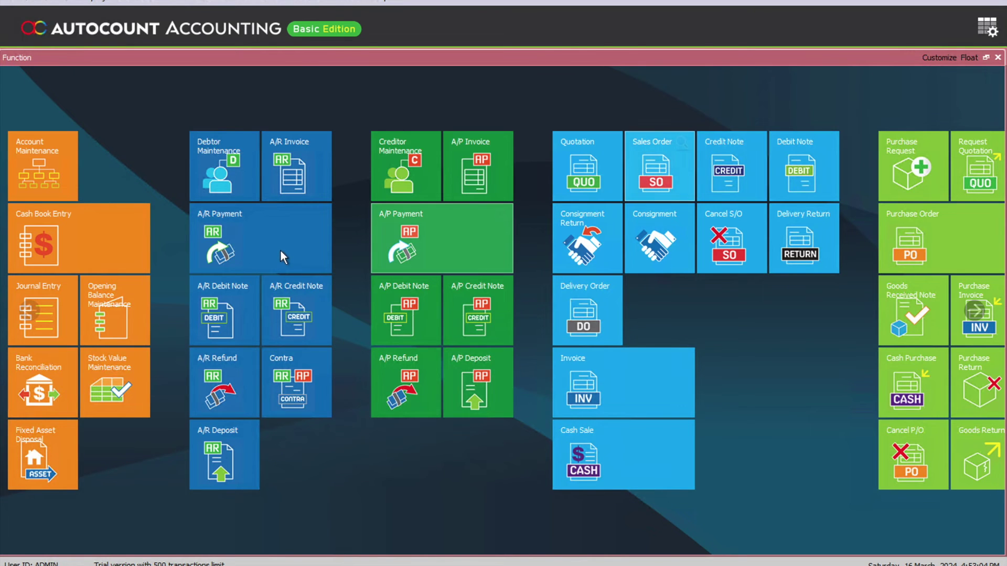
Start a receive payment for debtor 300-T001 to view its 108.00 outstanding invoice.
{"action": "left_click", "coordinate": [285, 209]}
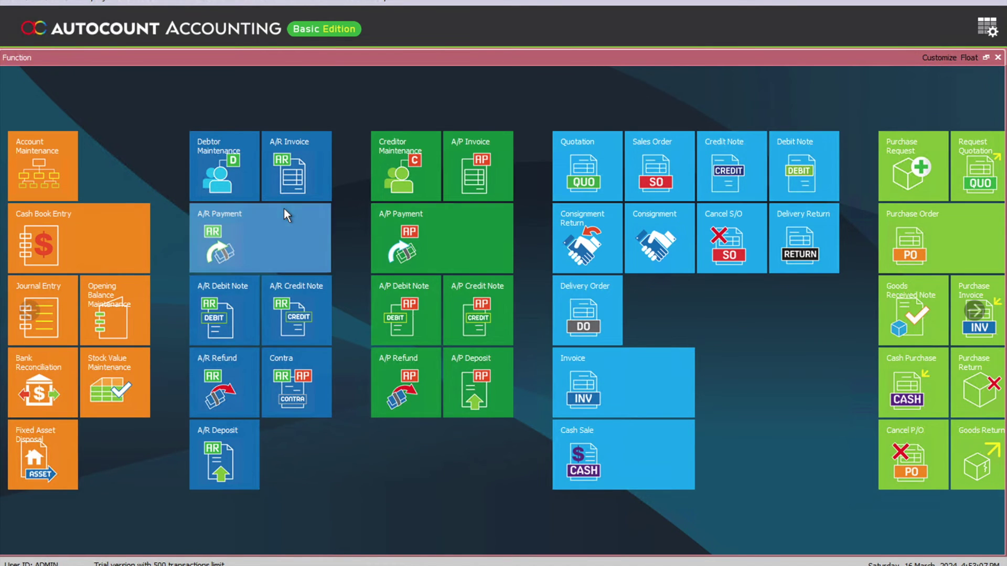
{"action": "left_click", "coordinate": [281, 134]}
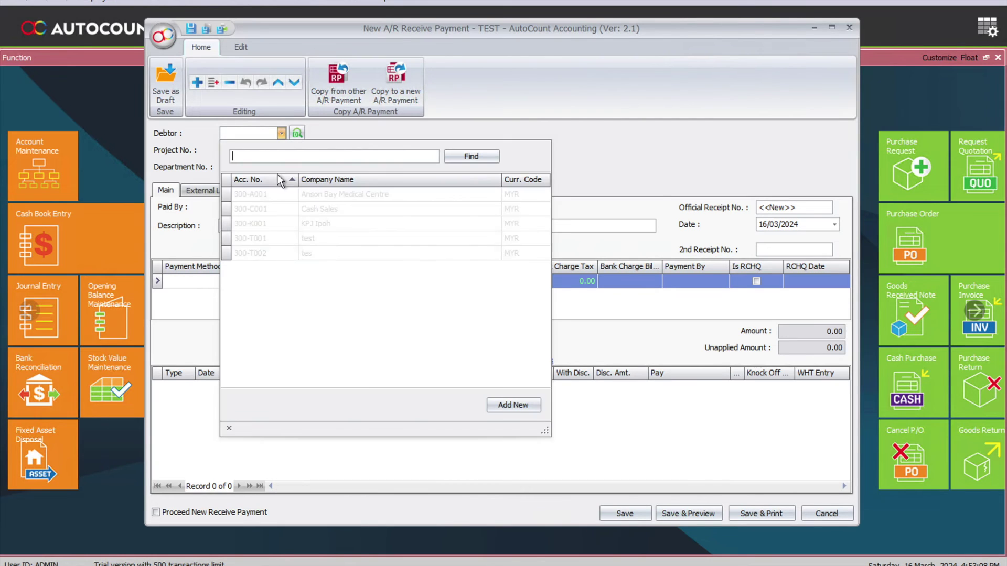
{"action": "left_click", "coordinate": [307, 238]}
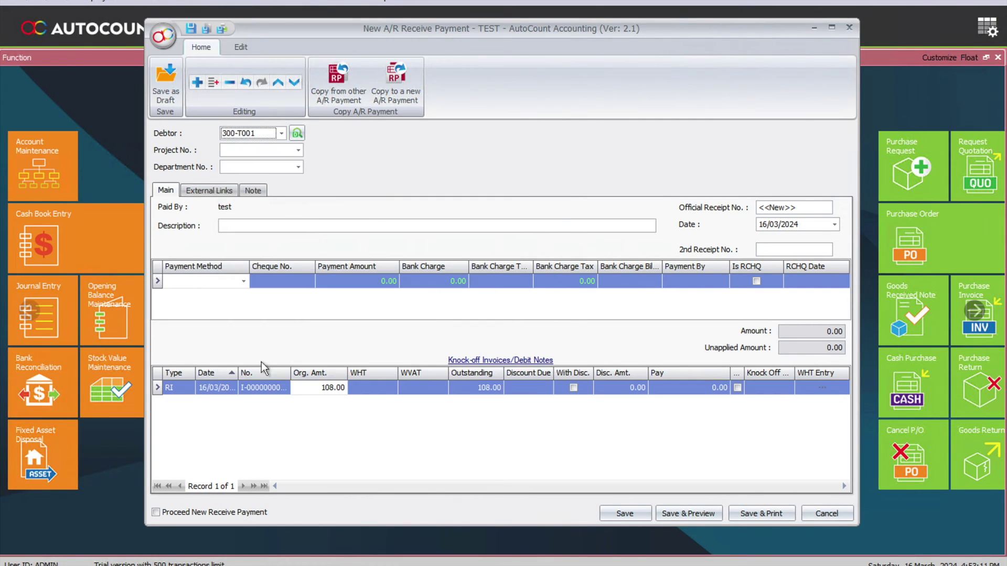